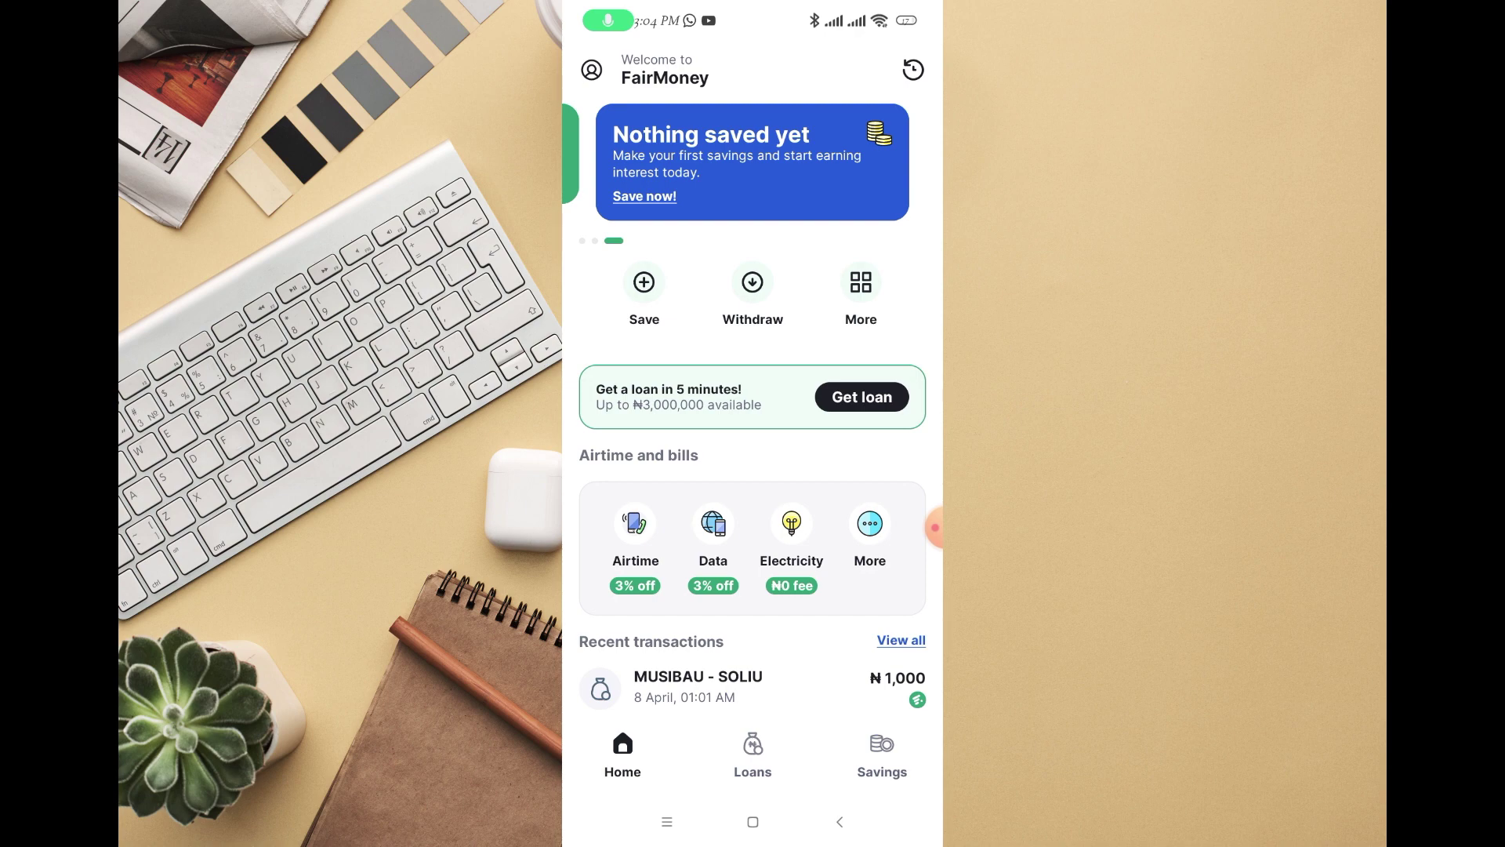
- Open the More grid from the FairMoney home screen to reach the Savings page
{"action": "left_click", "coordinate": [861, 291]}
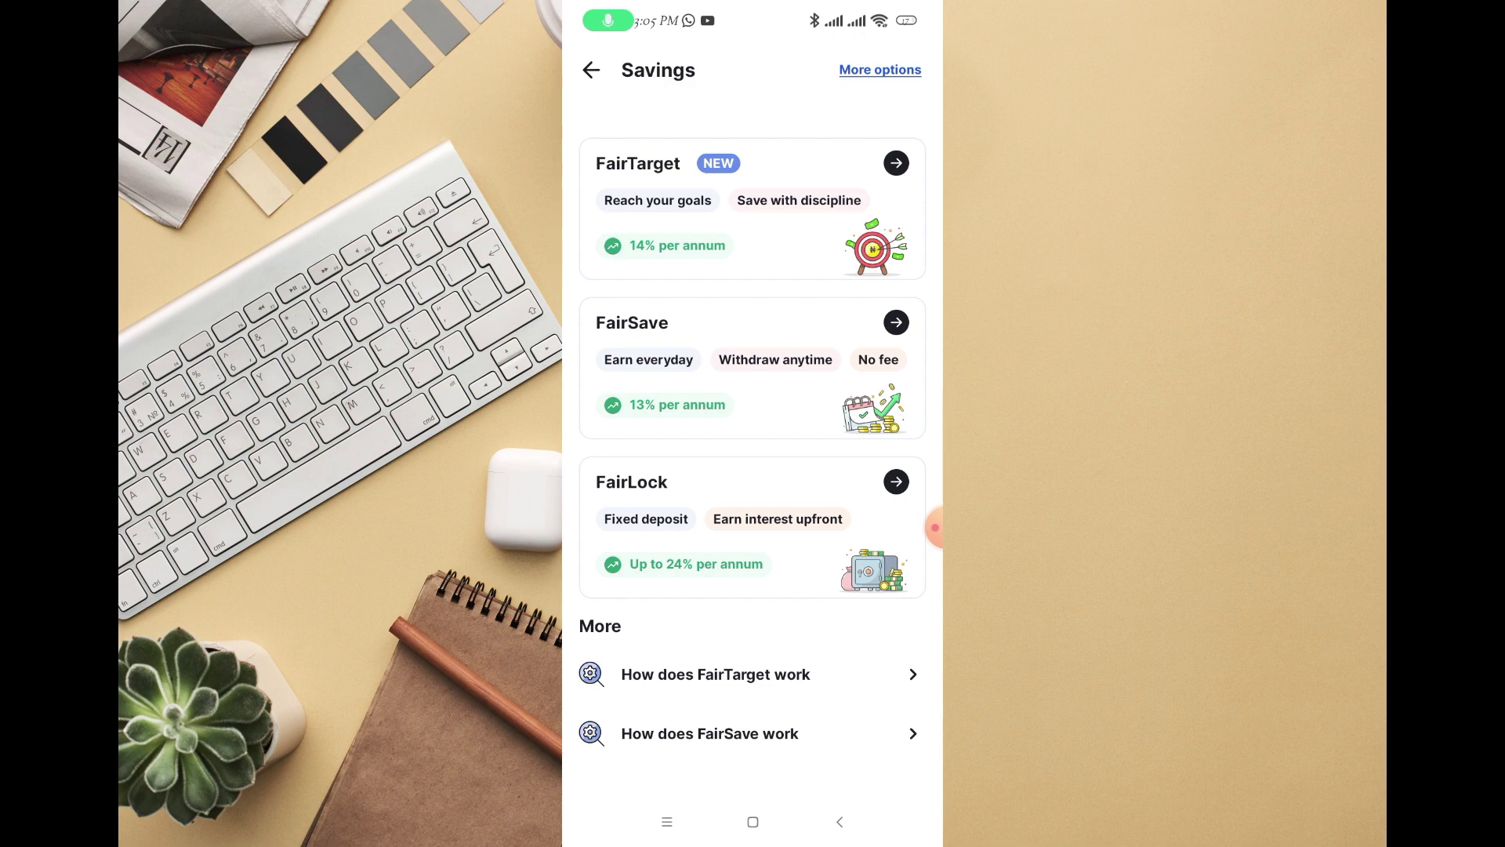
- Select the FairLock card to view its upfront-interest introduction
{"action": "left_click", "coordinate": [778, 518]}
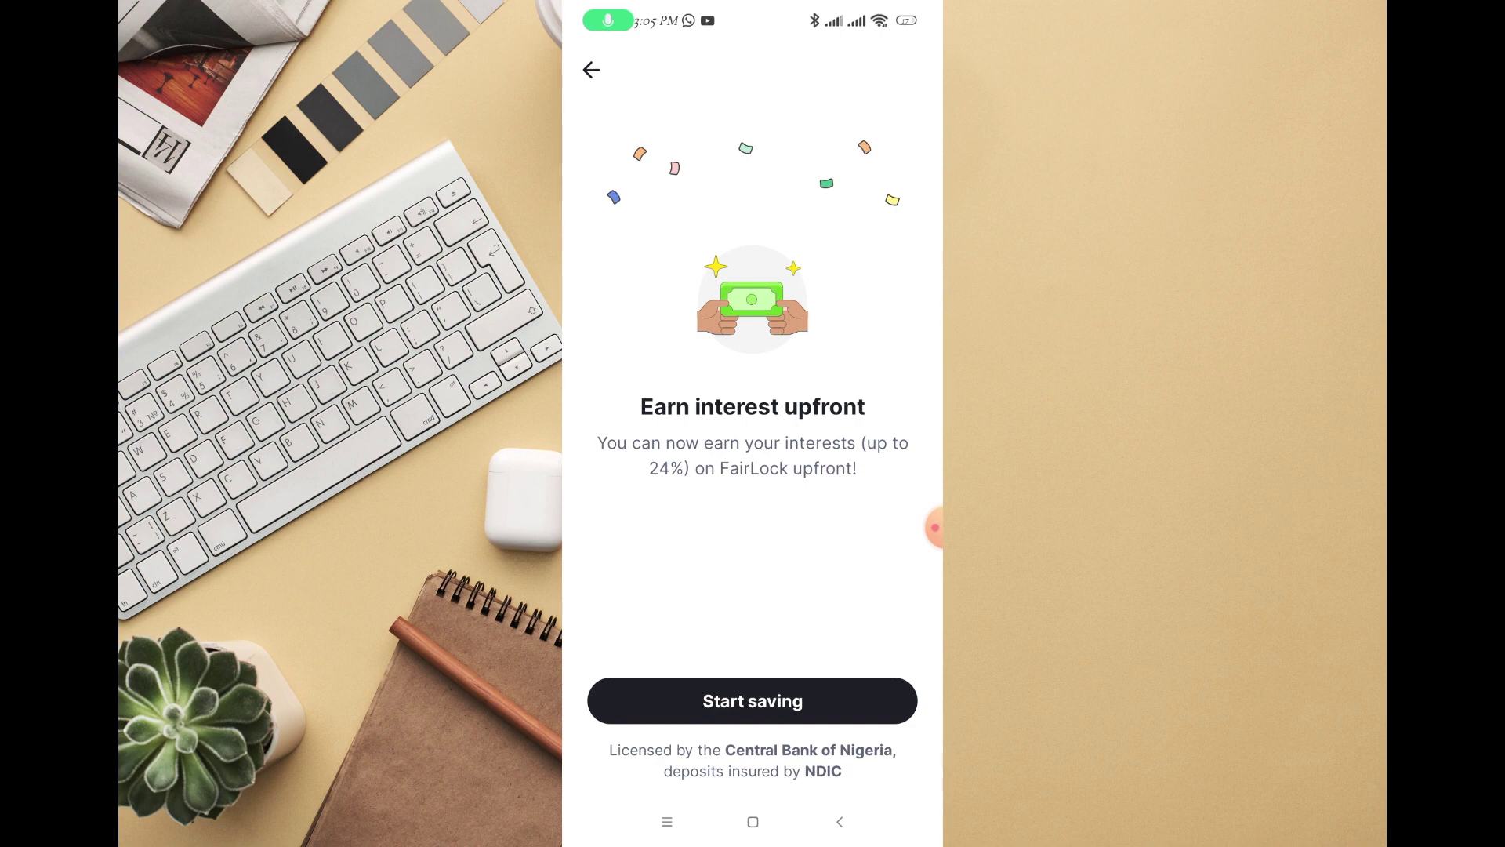
- Start a FairLock saving of ₦1,000 with a 7-day lock duration
{"action": "left_click", "coordinate": [753, 701]}
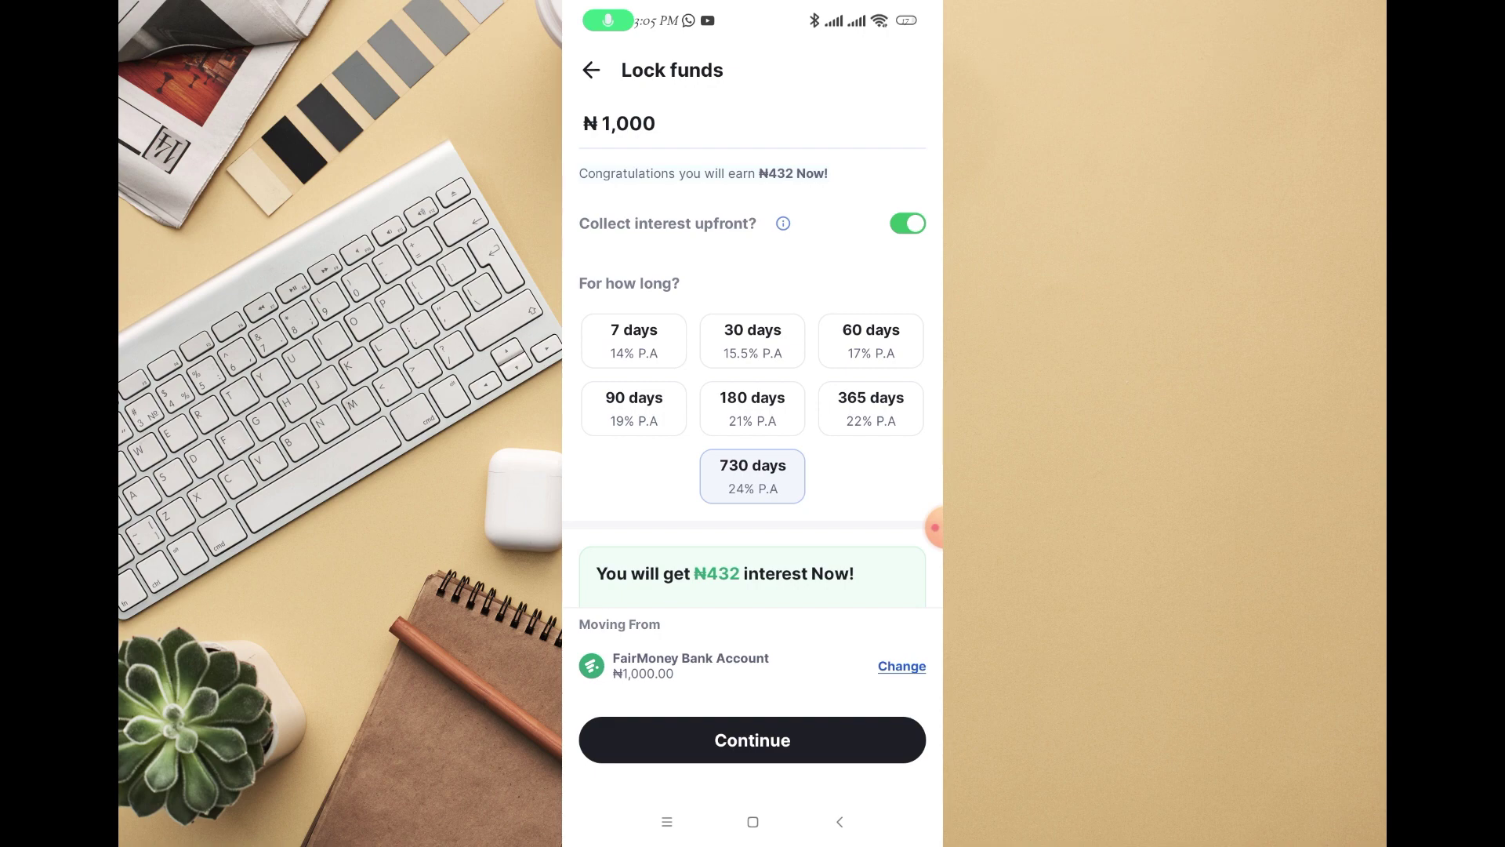
{"action": "left_click", "coordinate": [633, 340]}
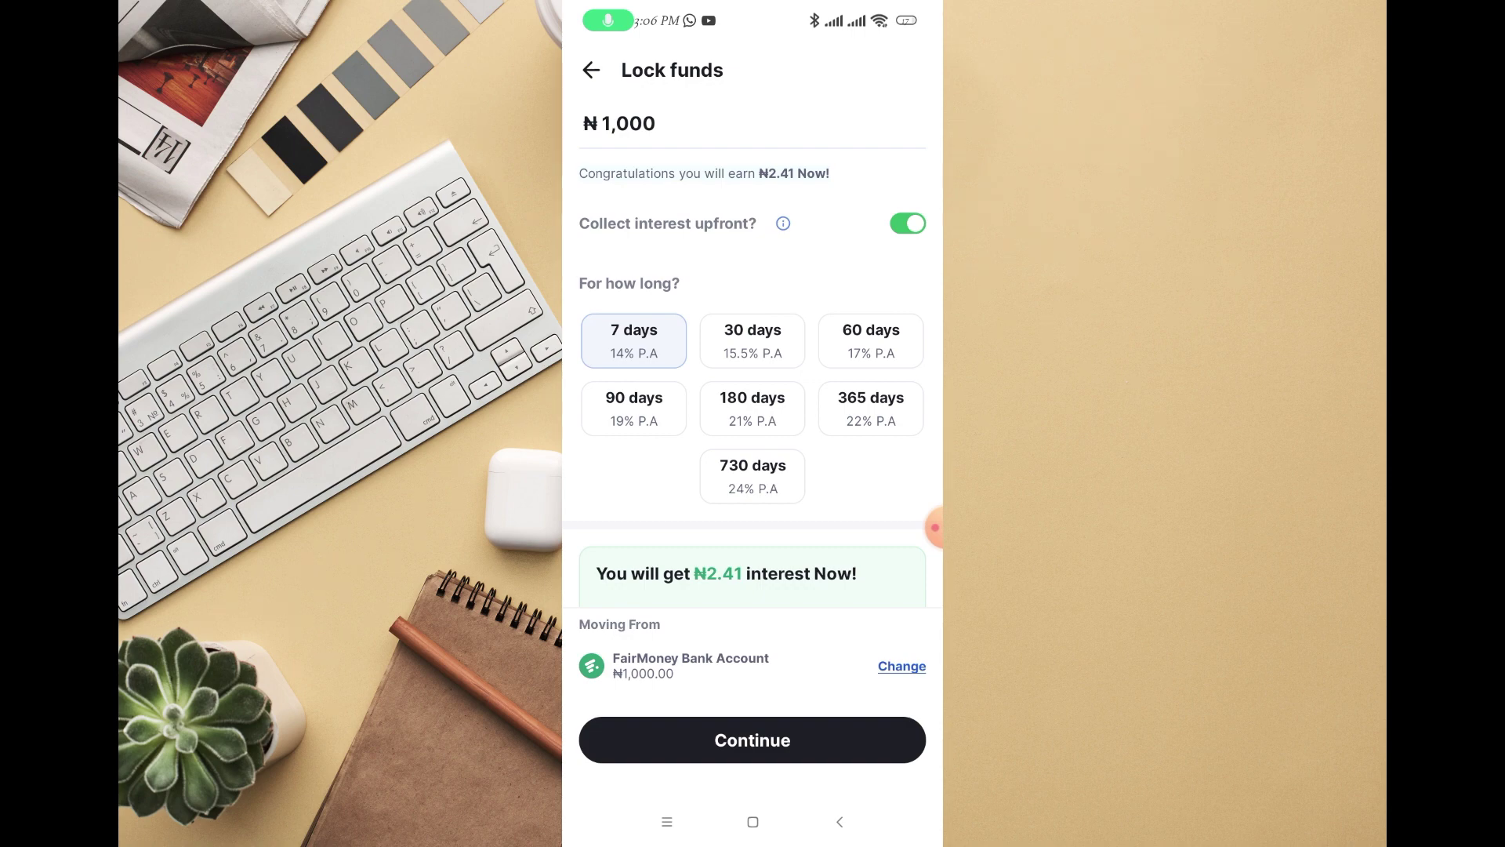
- Try the 60-day and 180-day durations, settle on 365 days, and select the lock amount field
{"action": "left_click", "coordinate": [871, 341]}
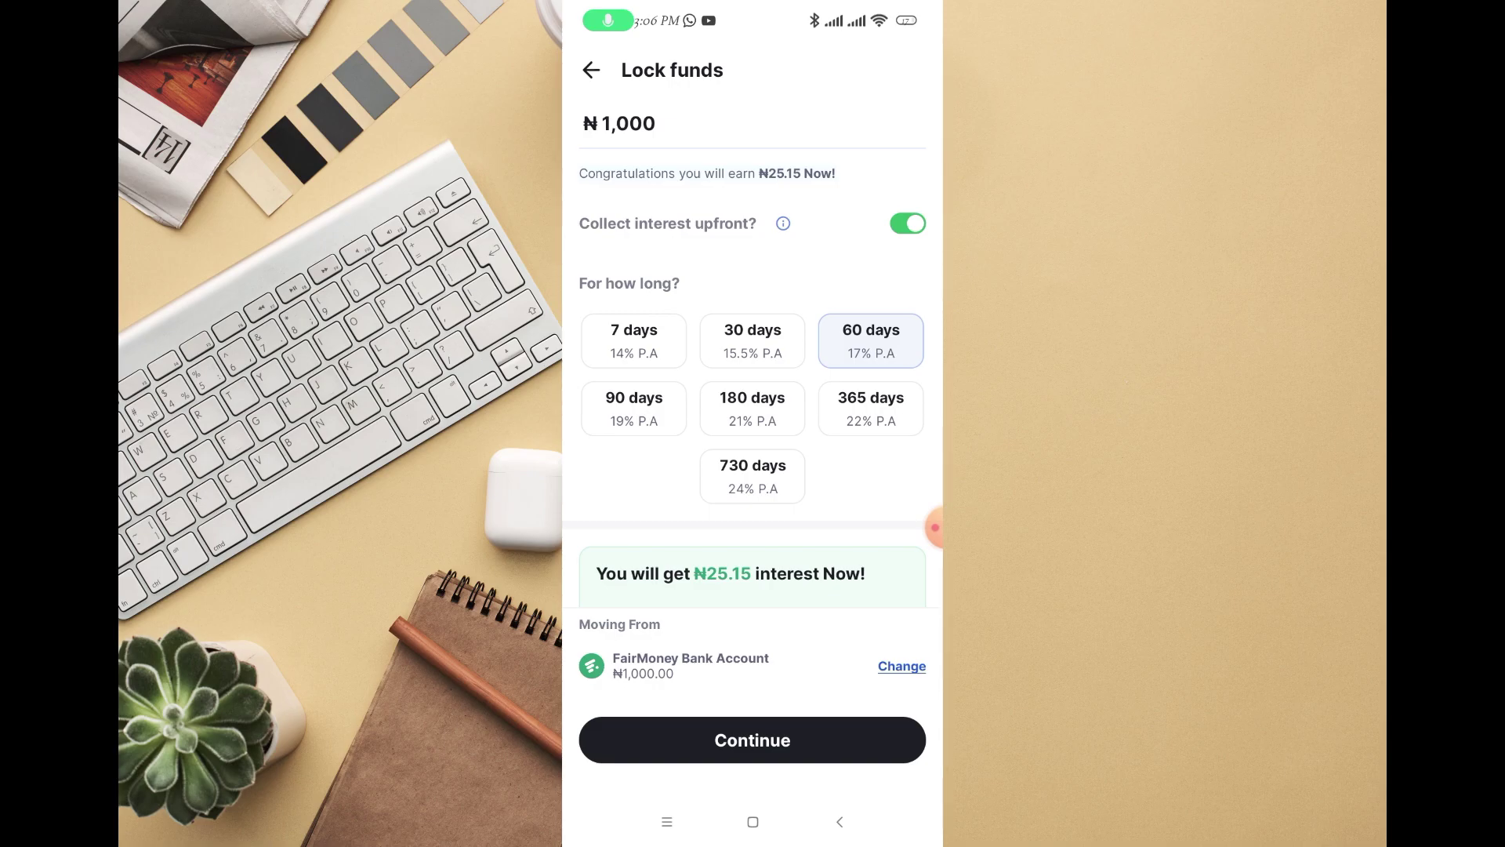
{"action": "left_click", "coordinate": [753, 409]}
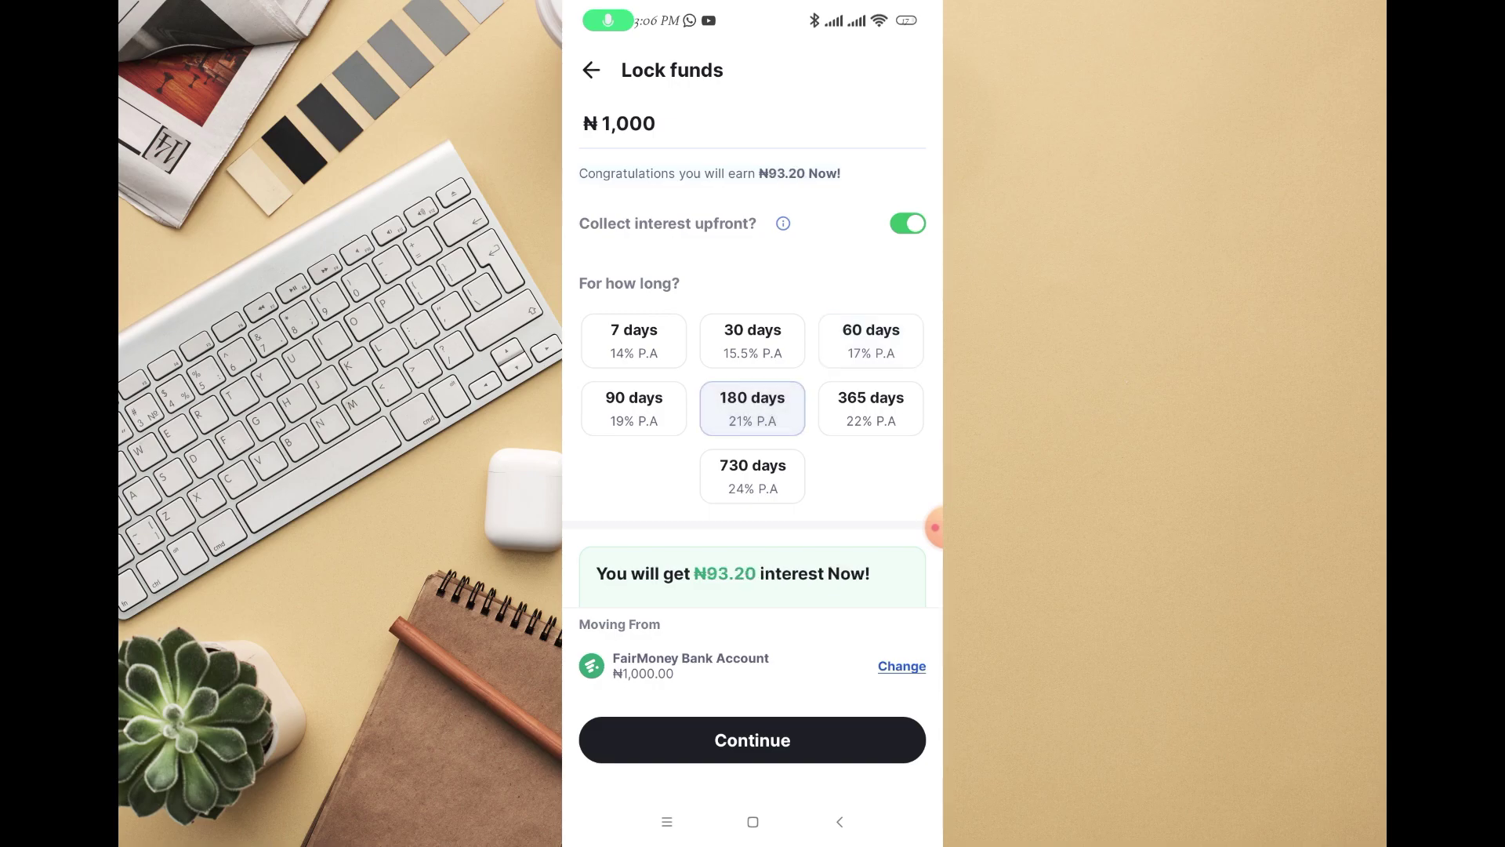
{"action": "left_click", "coordinate": [871, 409]}
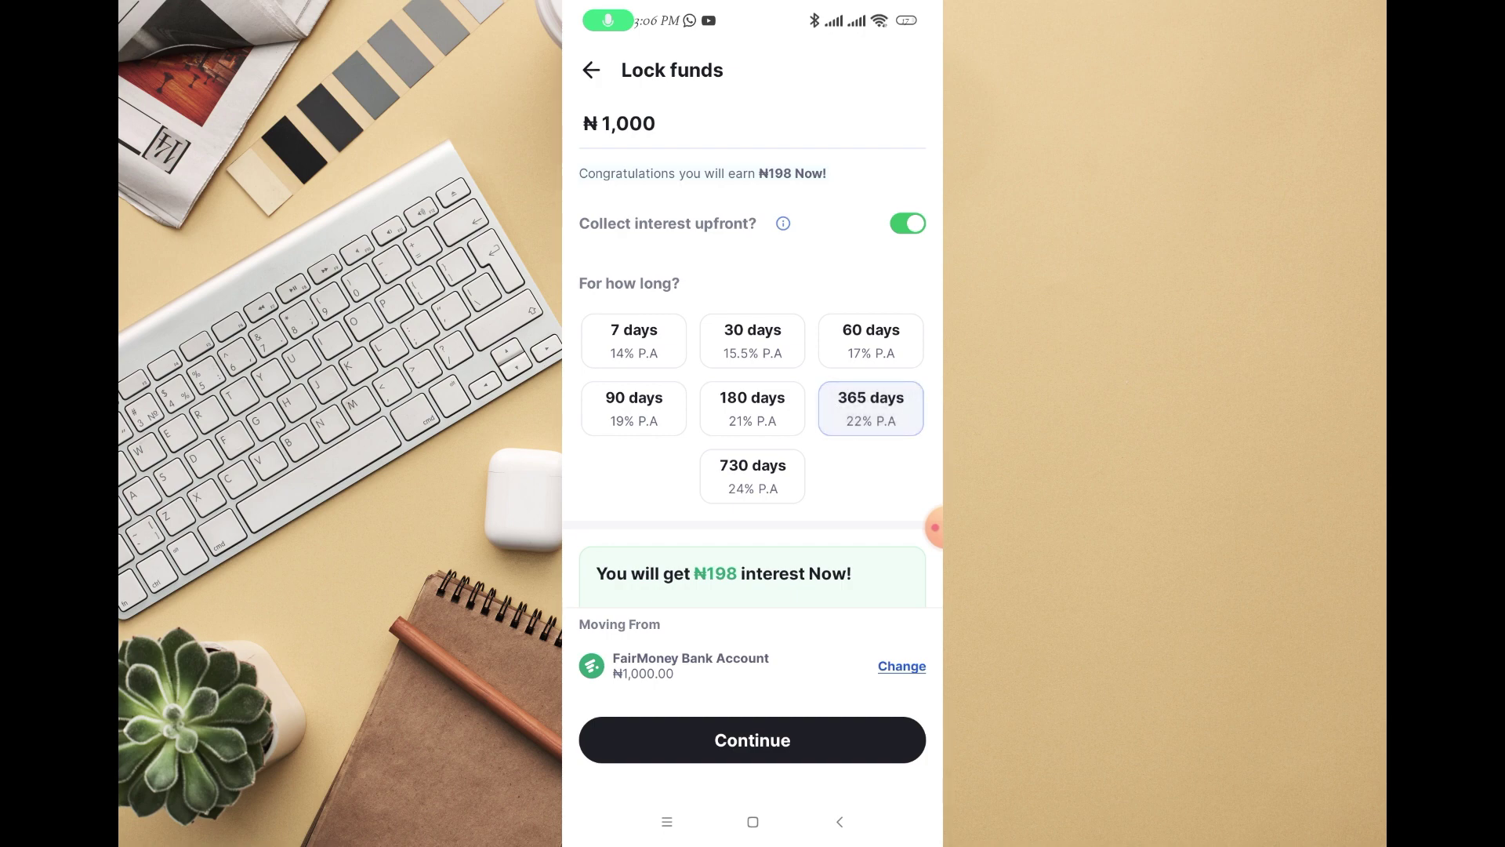
{"action": "left_click", "coordinate": [659, 122]}
- Raise the lock amount to ₦1,000,000, quoting ₦198,000 upfront interest for 365 days
{"action": "left_click", "coordinate": [677, 771]}
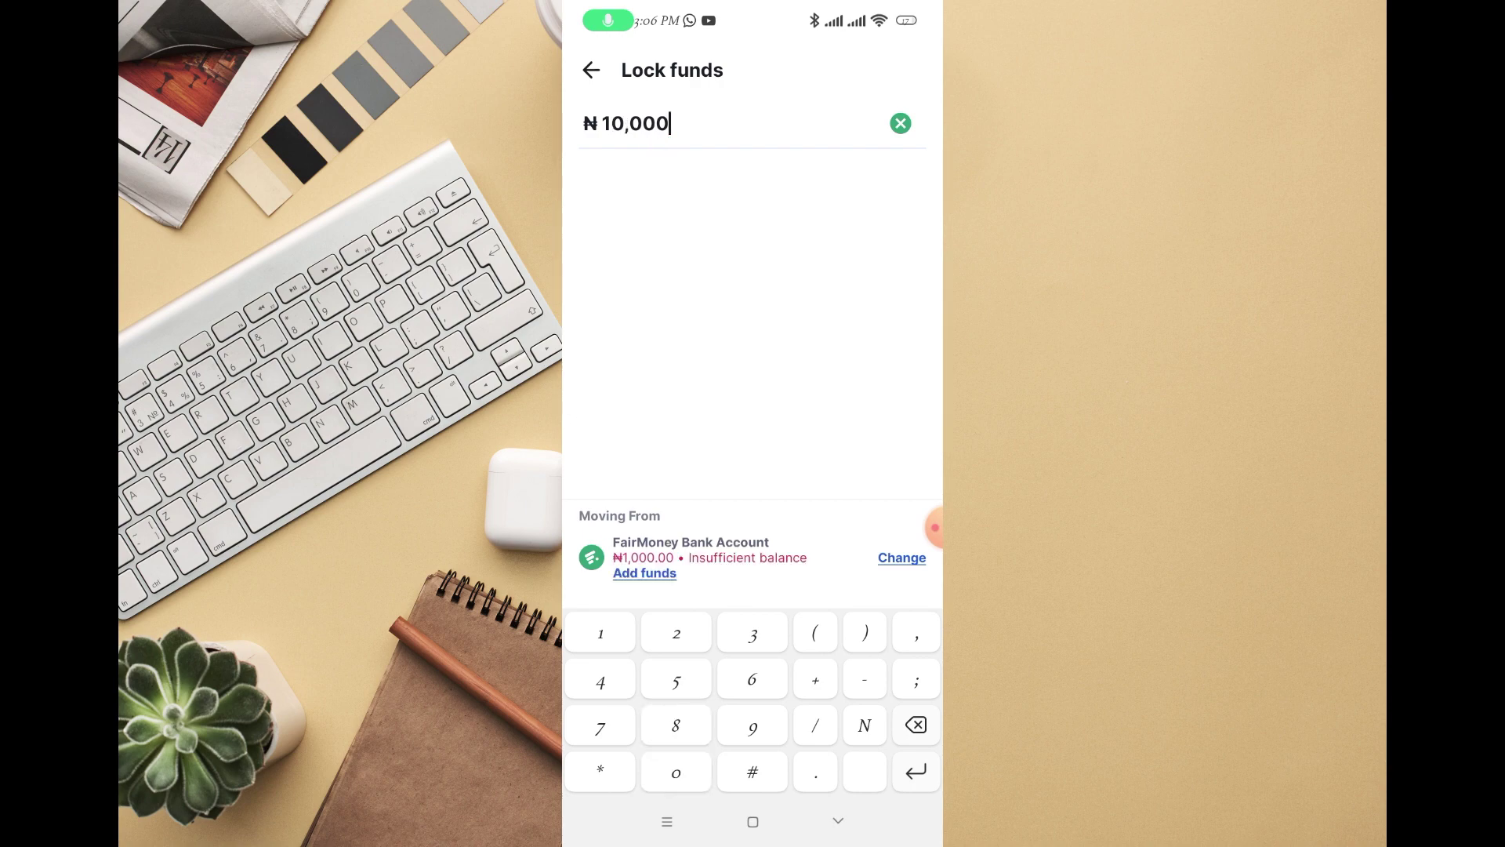
{"action": "left_click", "coordinate": [677, 771]}
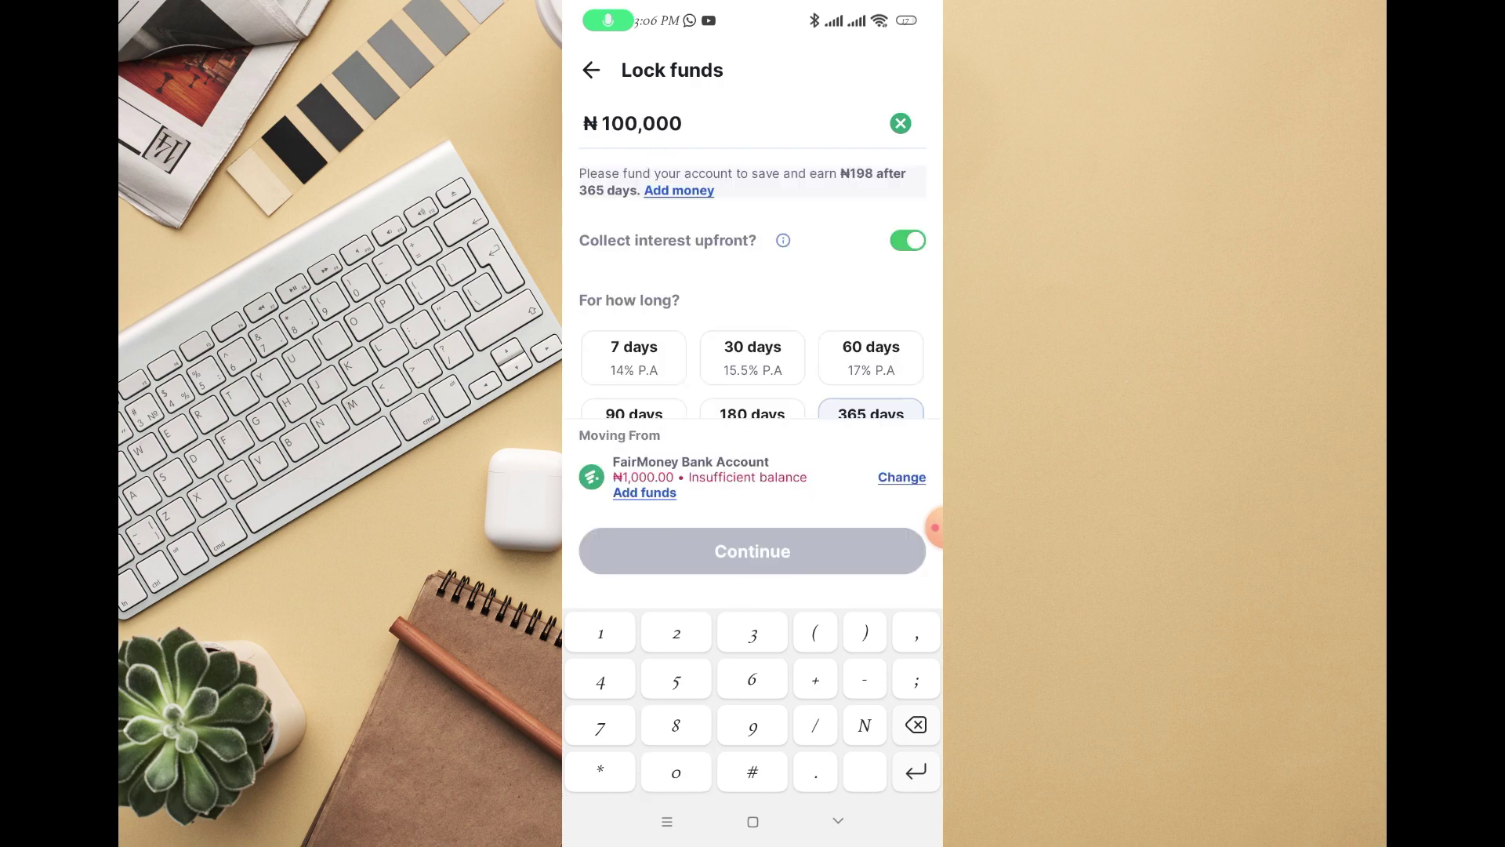
{"action": "left_click", "coordinate": [676, 772]}
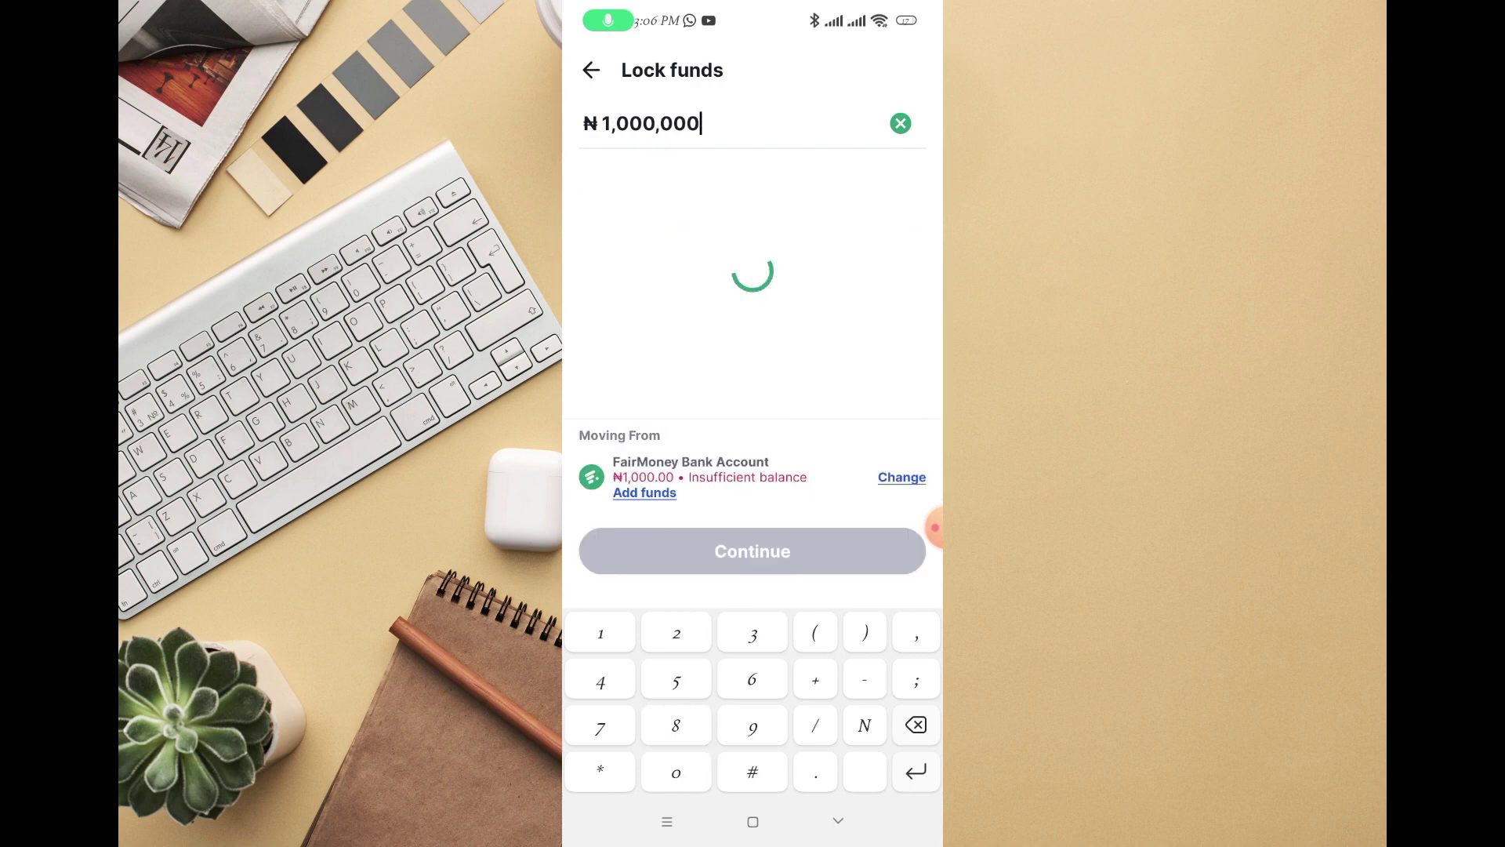
{"action": "left_click", "coordinate": [839, 821]}
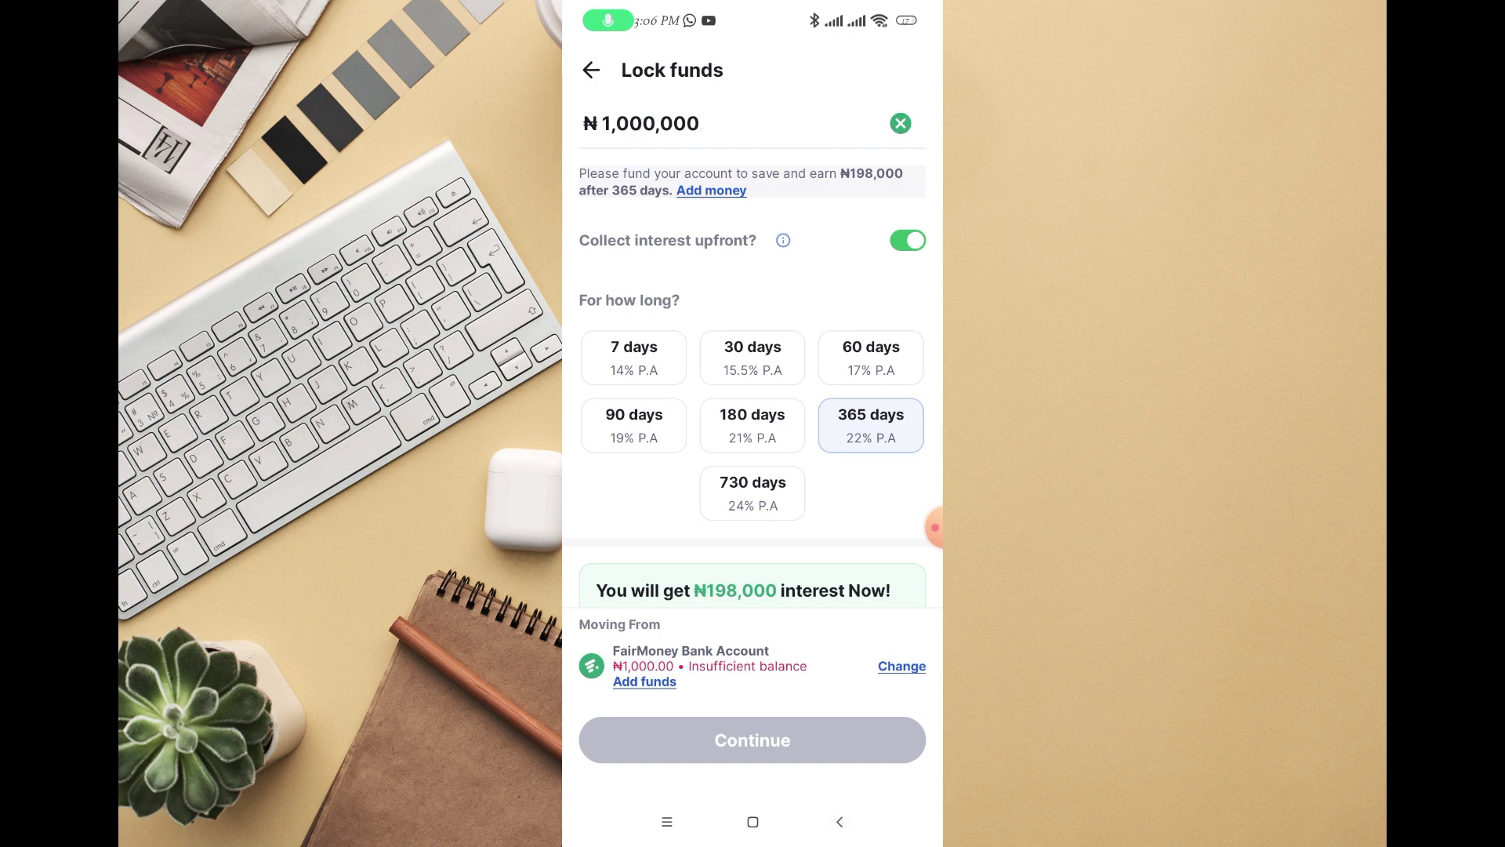